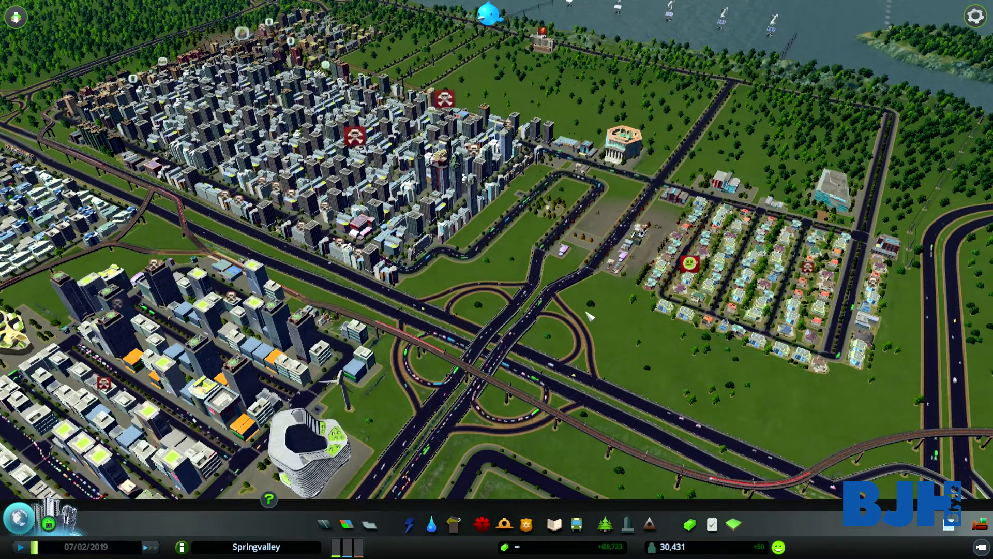
key("q")
scroll(503, 321, "up", 5)
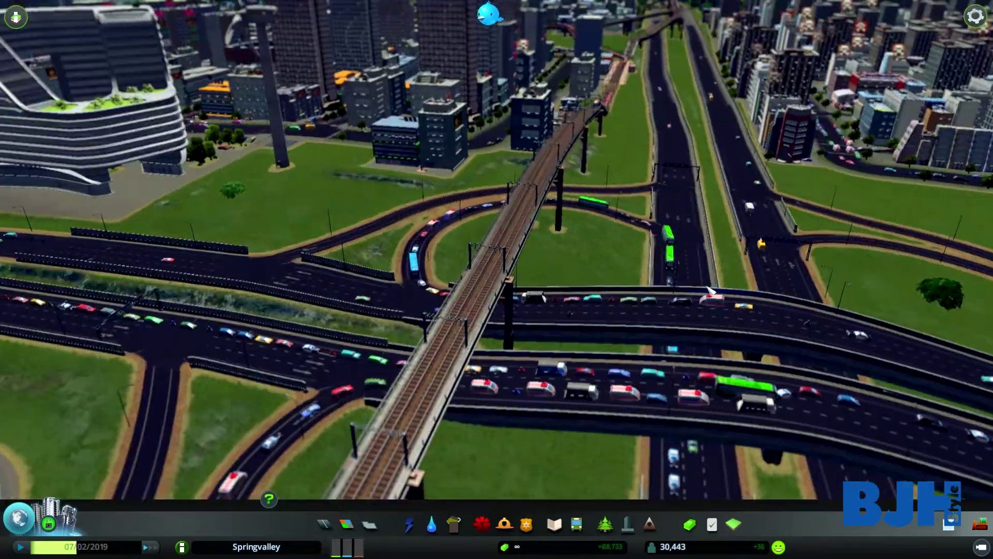
scroll(710, 290, "down", 6)
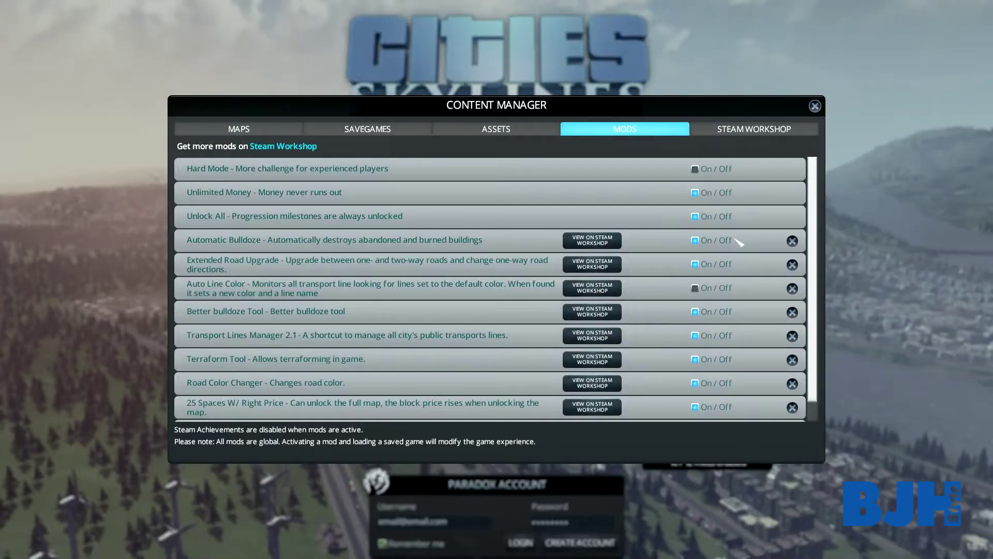
Look through the installed mods list down to Toggle Traffic Lights and close the content manager.
scroll(745, 259, "down", 1)
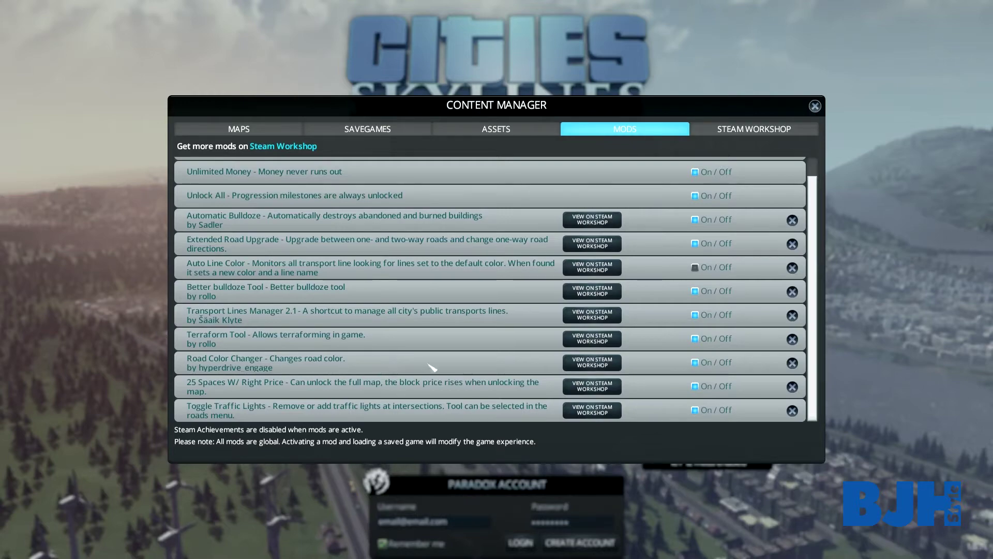
left_click(815, 108)
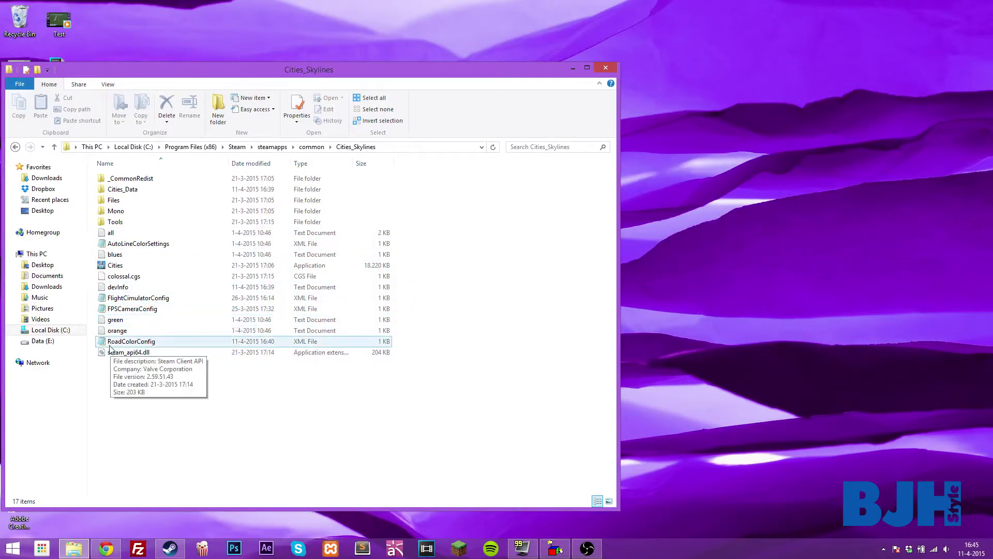
Open RoadColorConfig from the Cities_Skylines folder in Notepad and set highway_red to 1.0, highway_green to 0 and highway_blue to 0.
double_click(160, 343)
left_click_drag(608, 286, 585, 120)
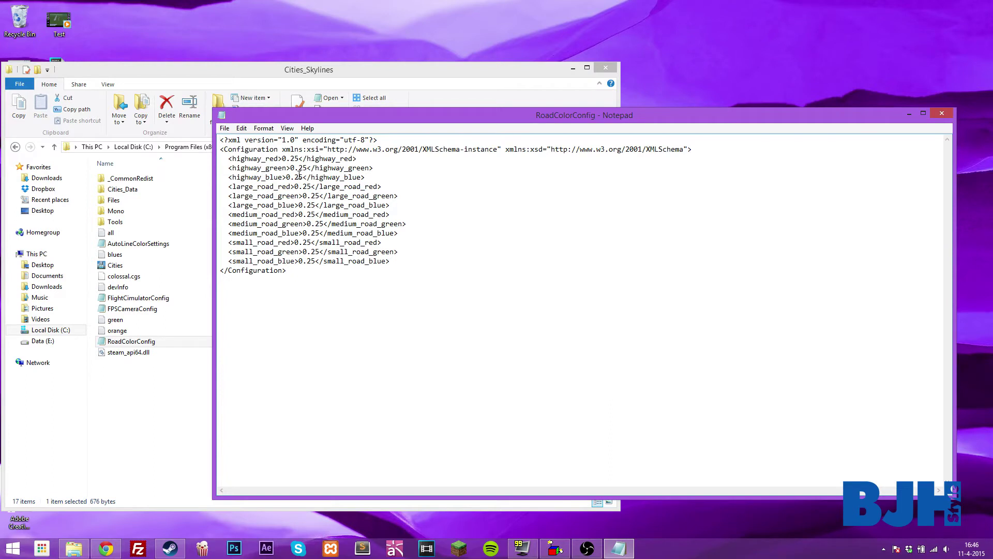
left_click_drag(299, 157, 288, 157)
left_click_drag(287, 158, 284, 157)
type("1.0")
left_click_drag(307, 168, 288, 177)
type("0")
type("0")
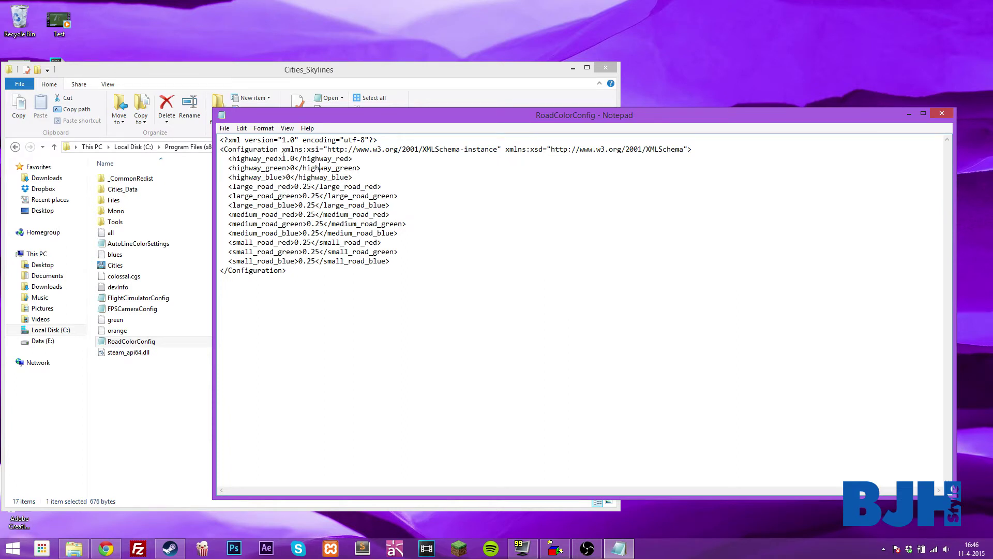
double_click(292, 167)
type(".")
type("3")
key("BackSpace")
key("BackSpace")
Set the red and blue values of large_road and medium_road to 0 and their green values to 1.
left_click_drag(312, 186, 305, 233)
key("BackSpace")
key("BackSpace")
key("BackSpace")
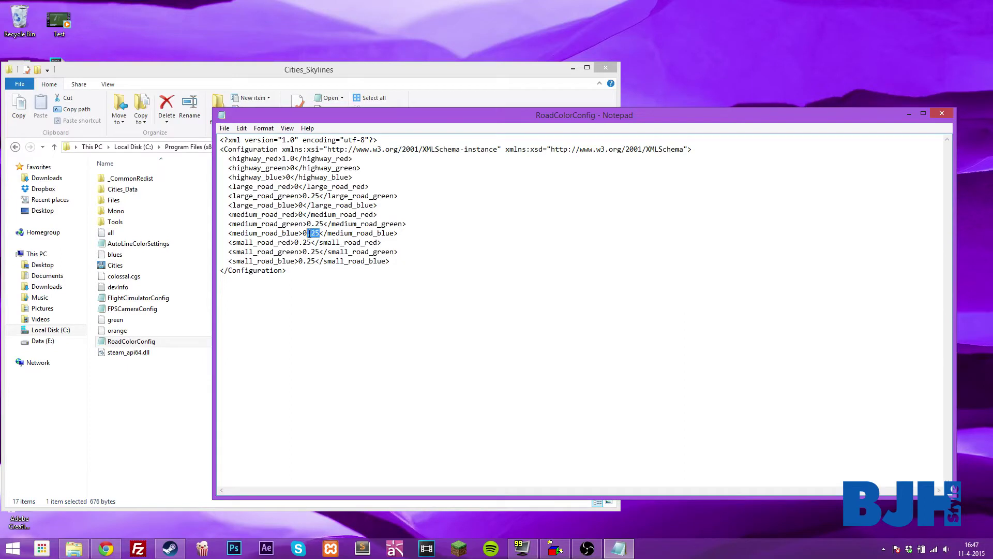
key("BackSpace")
left_click_drag(320, 196, 308, 223)
type("1")
type("1")
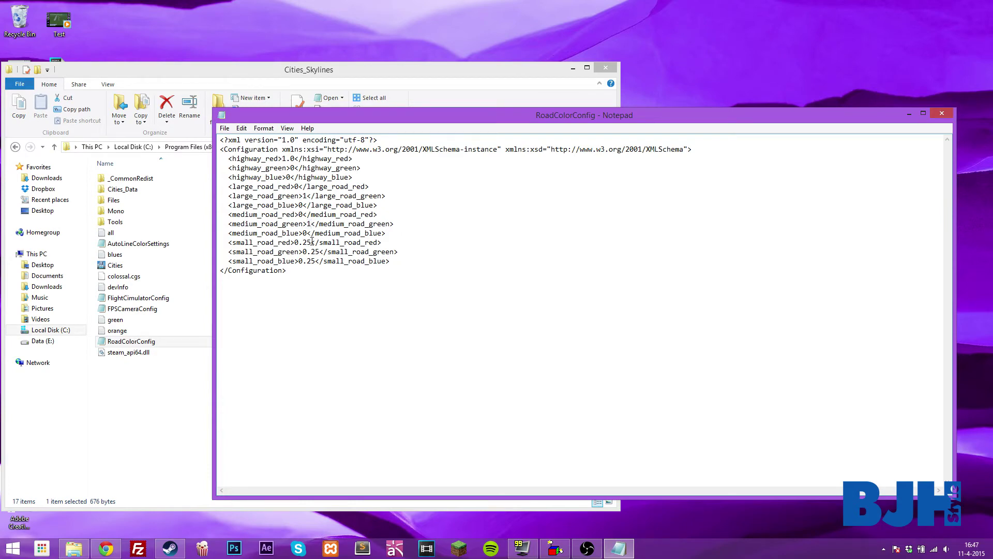
Set small_road_red and small_road_green to 0 and small_road_blue to 1, and write large_road_green as 1.0.
left_click_drag(312, 242, 299, 263)
key("BackSpace")
key("BackSpace")
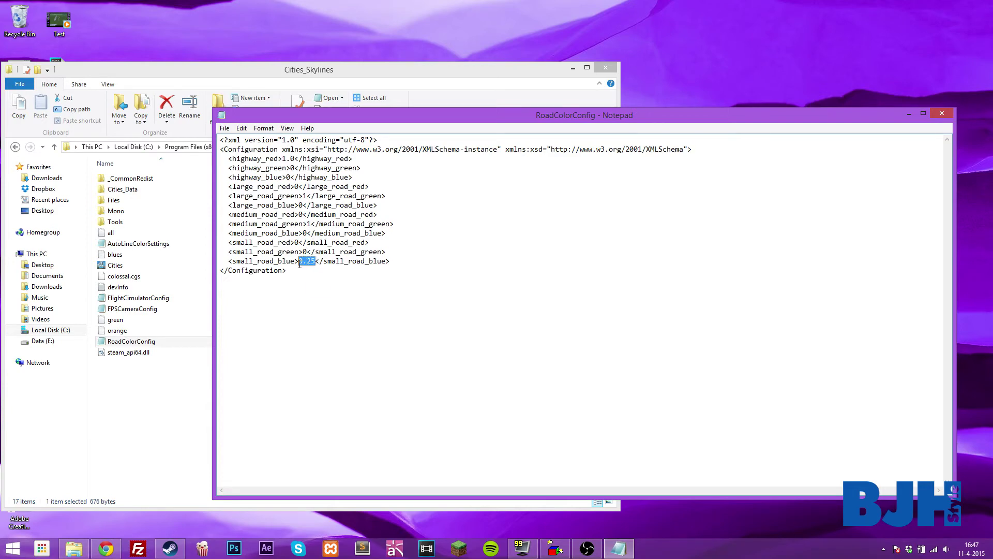
type("1.0")
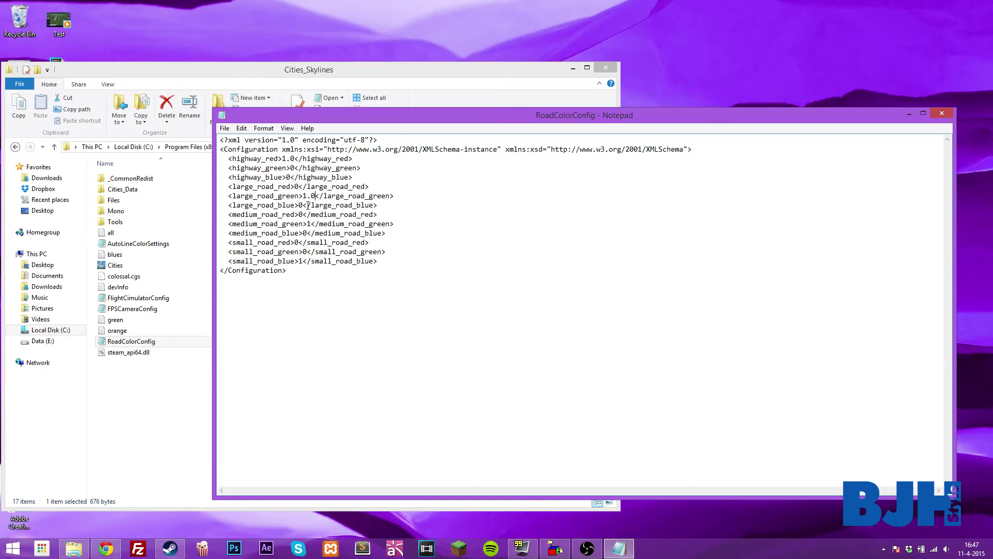
Copy the .0 ending from large_road_green and append it to highway_green, highway_blue, large_road_red and large_road_blue, making each 0.0.
left_click_drag(316, 196, 309, 197)
key("ctrl+c")
left_click(294, 167)
key("ctrl+v")
left_click(290, 176)
key("ctrl+v")
left_click(298, 186)
key("ctrl+v")
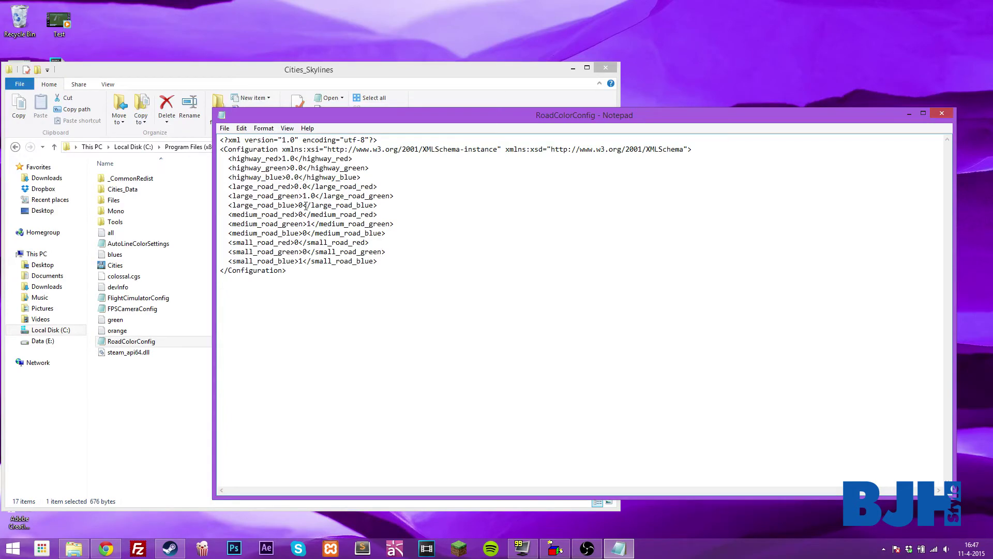
left_click(303, 205)
key("ctrl+v")
Append the copied .0 to the medium_road values, giving red 0.0, green 1.0 and blue 0.0.
left_click(305, 214)
key("ctrl+v")
left_click(311, 224)
key("ctrl+v")
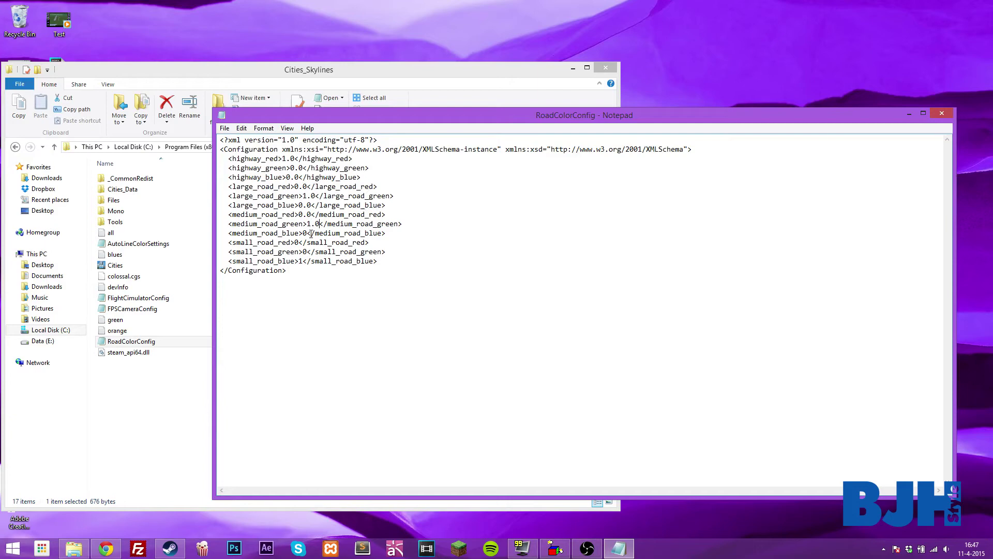
left_click(307, 234)
key("ctrl+v")
Append the copied .0 to the small_road values, giving red 0.0, green 0.0 and blue 1.0.
left_click(299, 242)
key("ctrl+v")
left_click(307, 252)
key("ctrl+v")
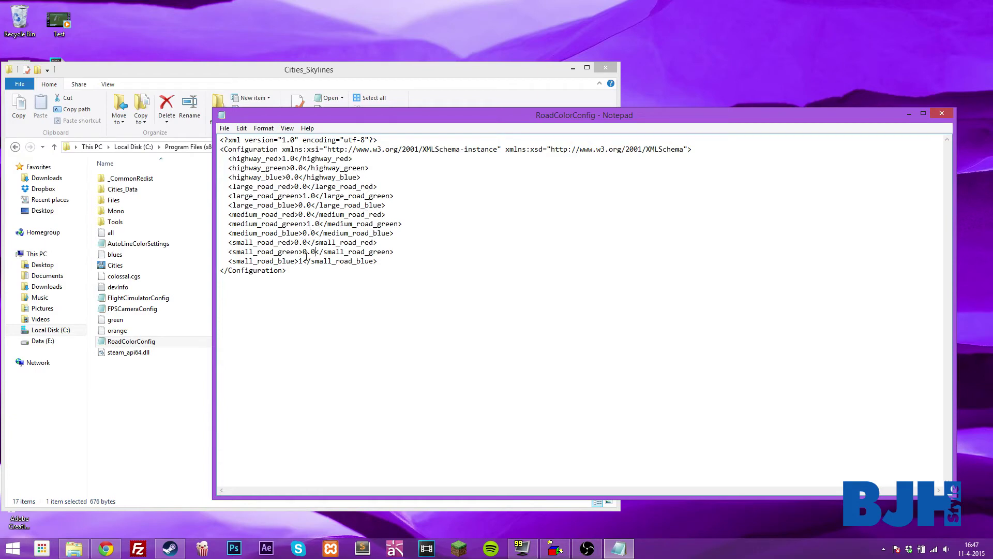
left_click(304, 261)
key("ctrl+v")
Save the RoadColorConfig file and close it.
left_click(225, 128)
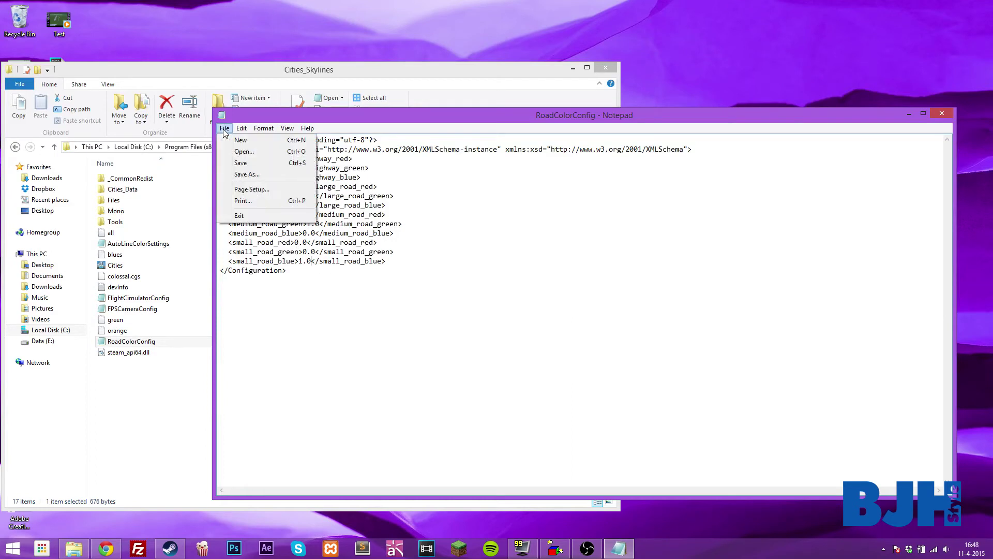
left_click(240, 162)
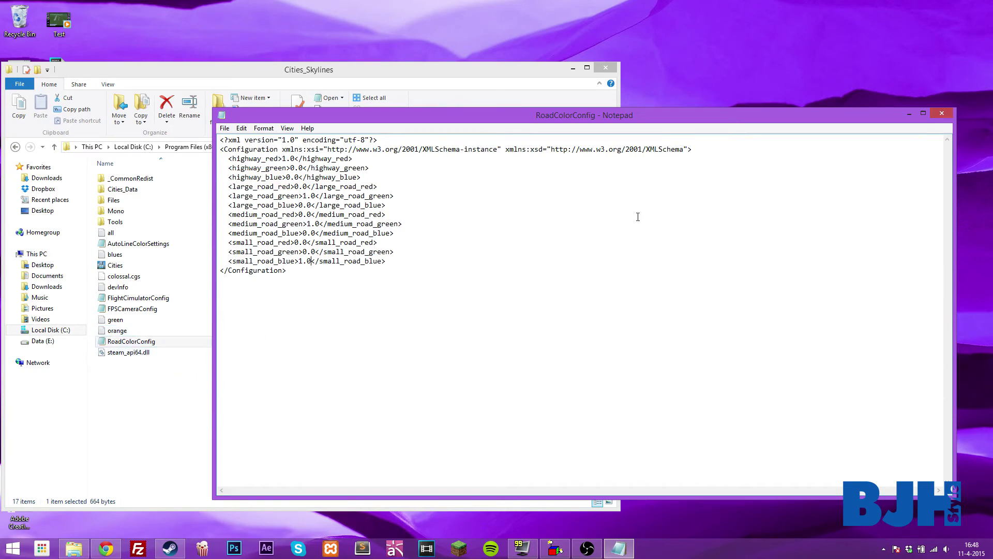
left_click(941, 113)
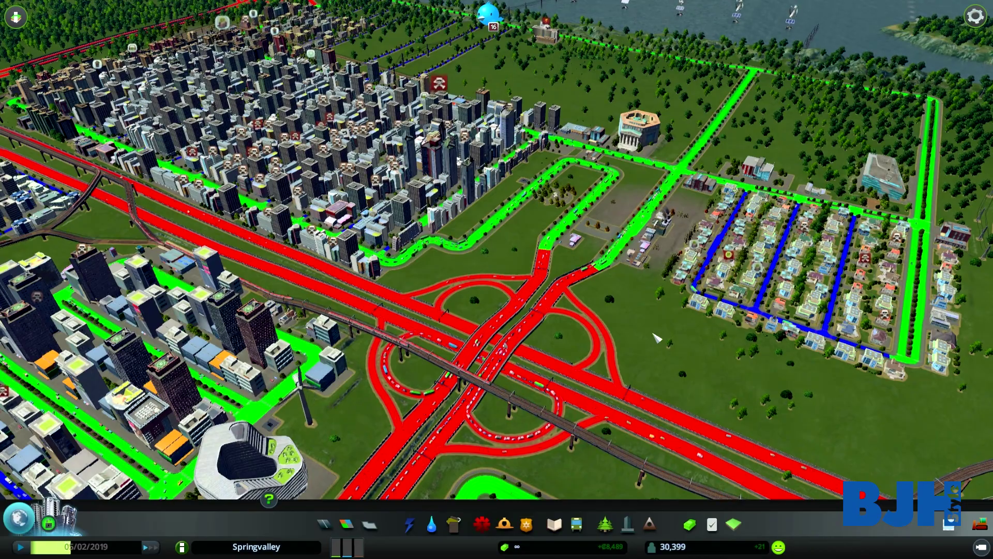
Examine the recoloured highways, large, medium and small roads across the city from different angles and distances.
key("q")
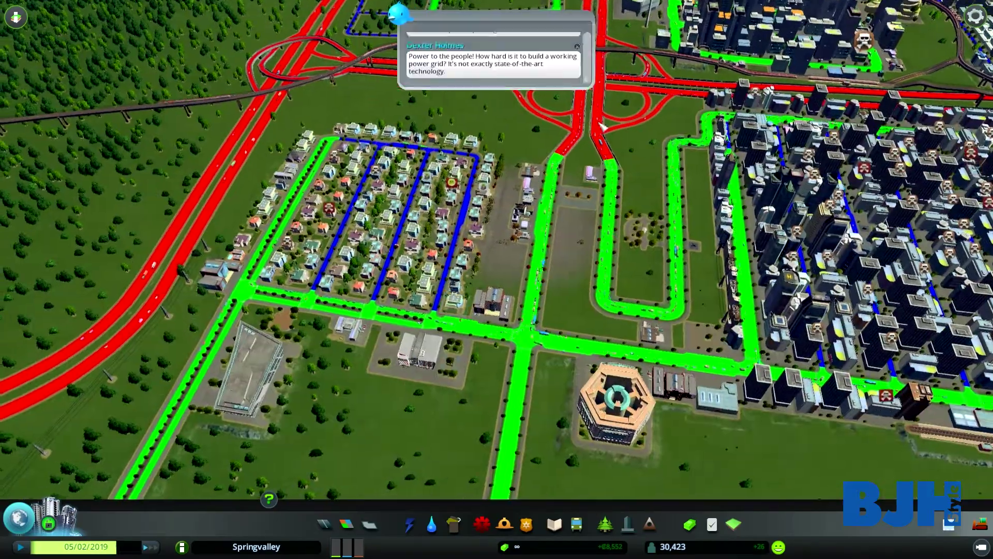
key("w")
key("s")
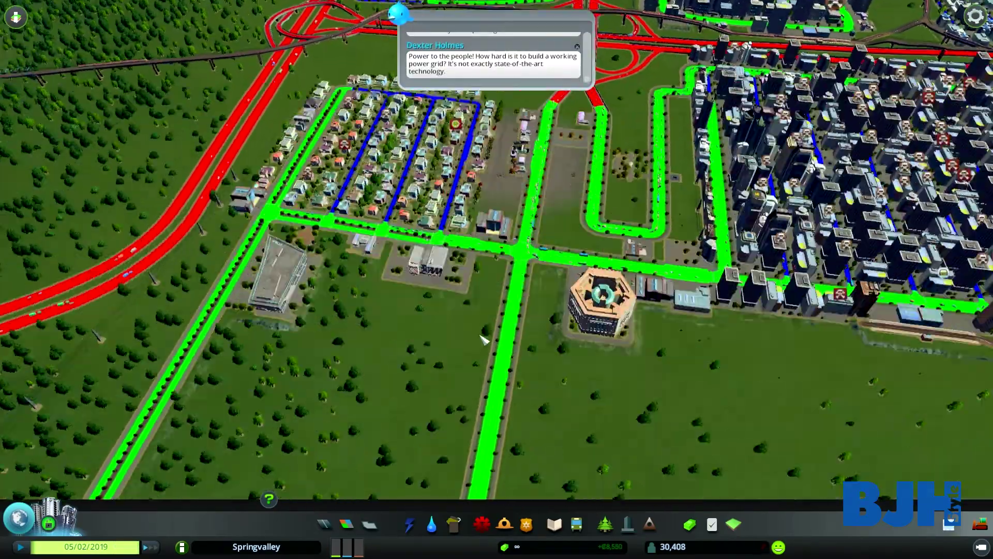
key("w")
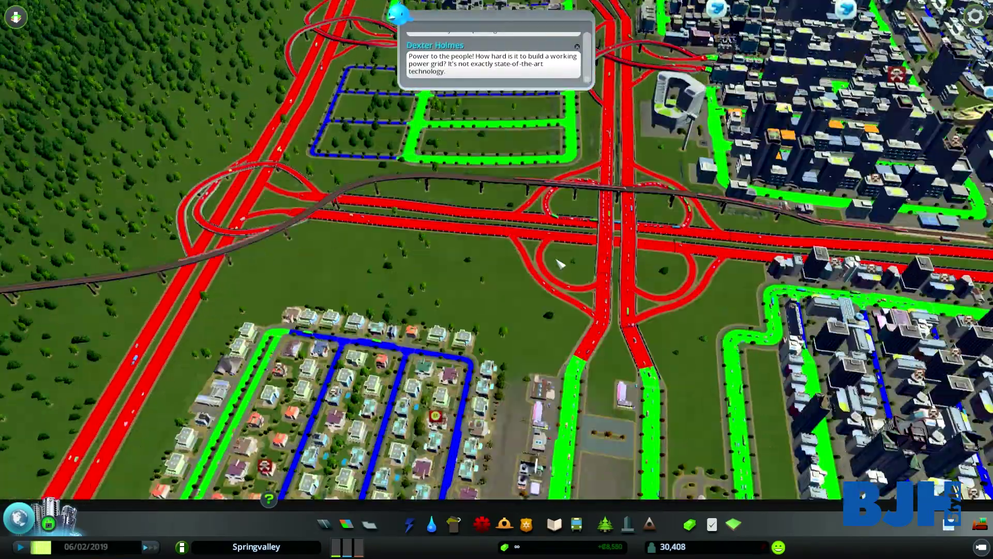
scroll(568, 263, "down", 6)
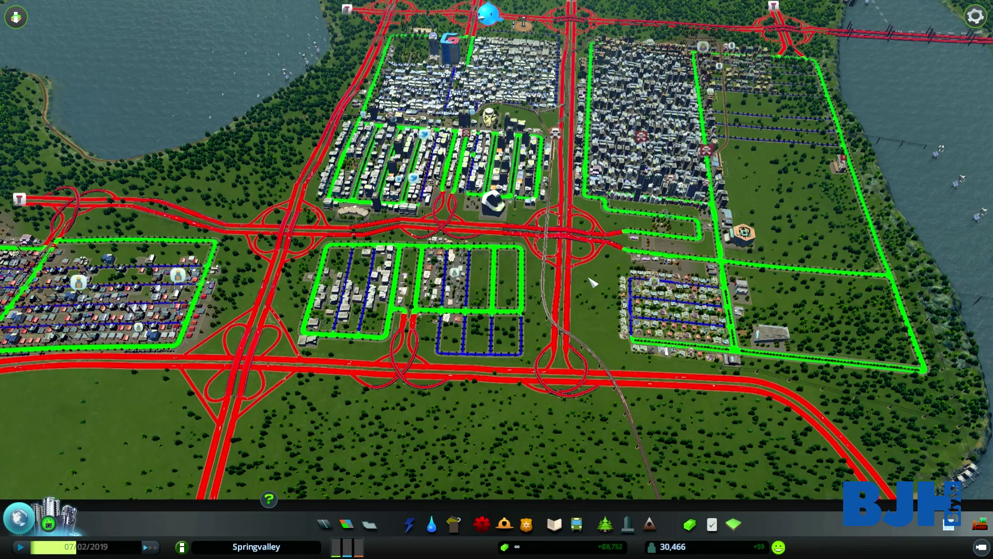
key("d")
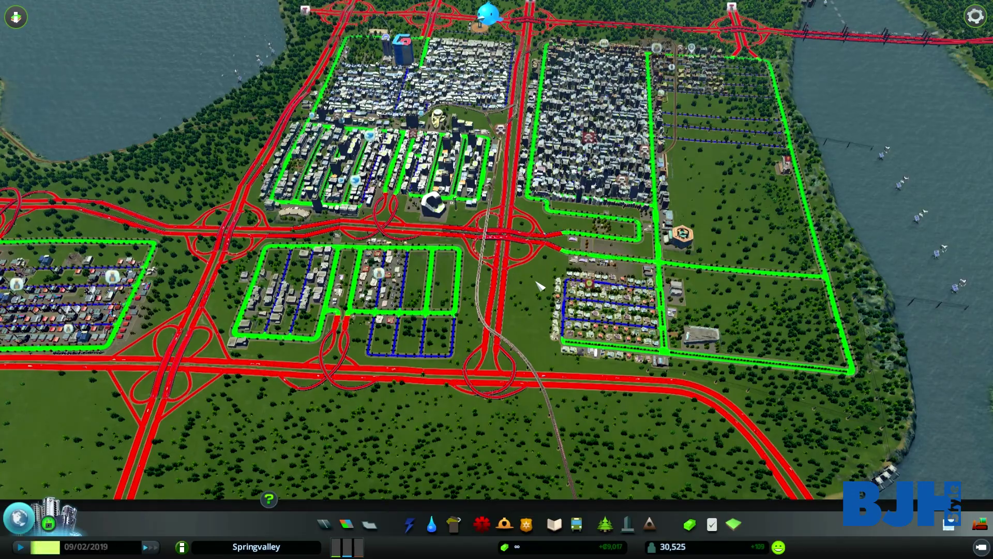
scroll(518, 269, "up", 6)
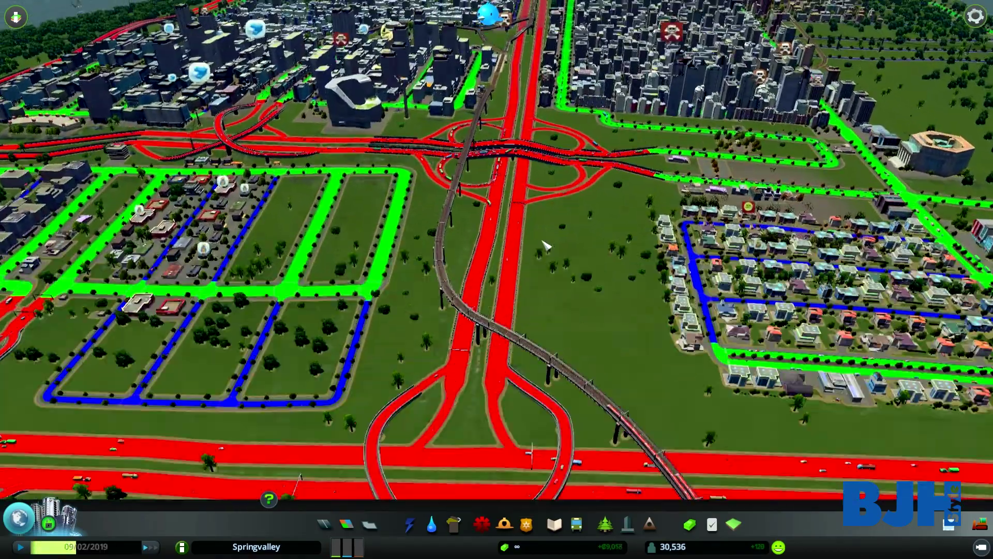
key("w")
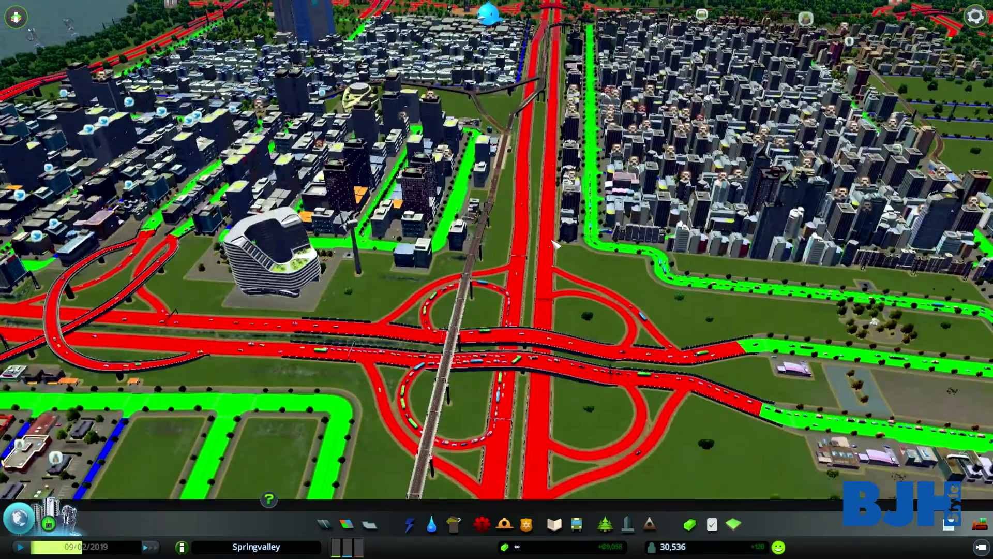
scroll(501, 284, "up", 4)
scroll(501, 283, "down", 5)
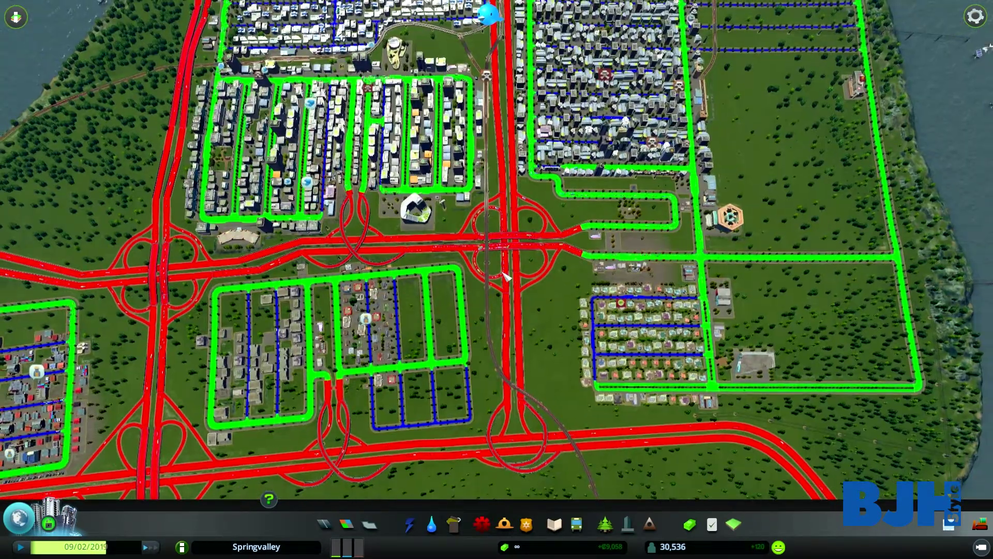